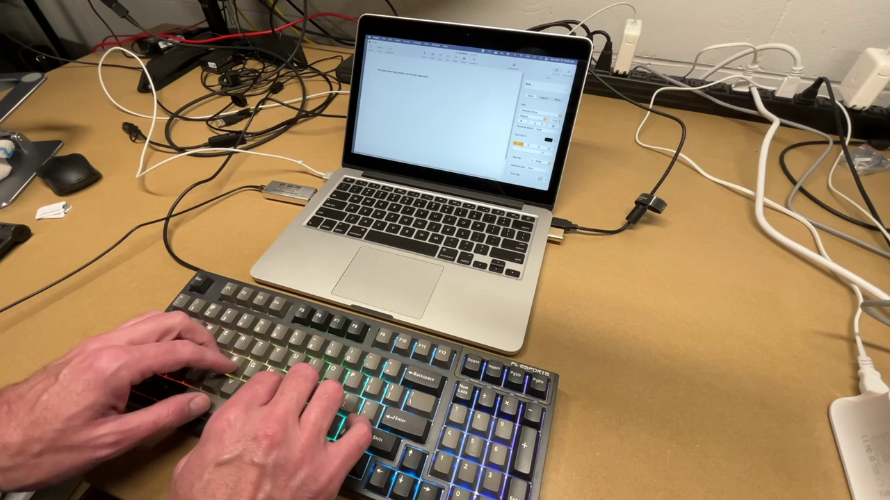
pyautogui.write('This is a')
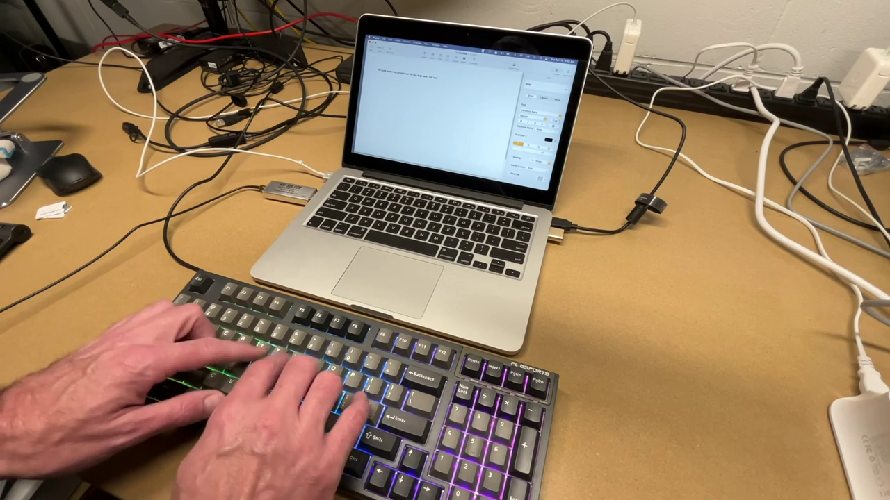
pyautogui.write(' typing test')
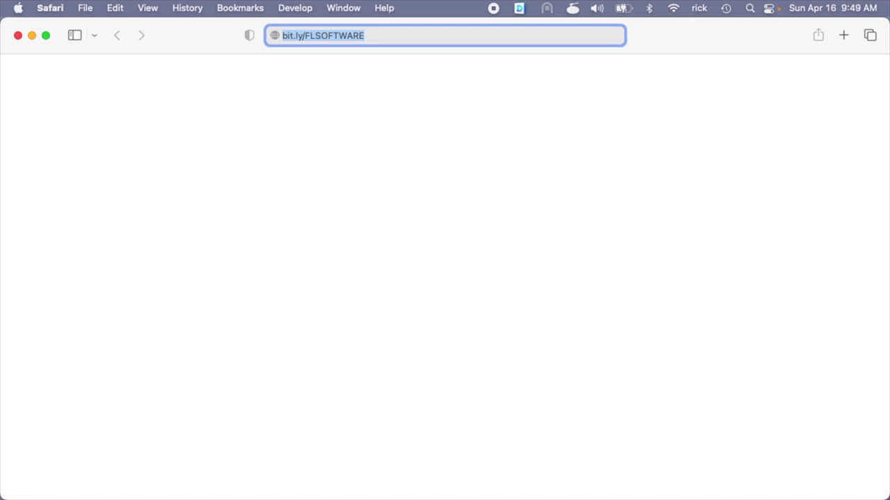
# Step: Load the keyboard software download page at bit.ly/FLSOFTWARE
pyautogui.press('Return')
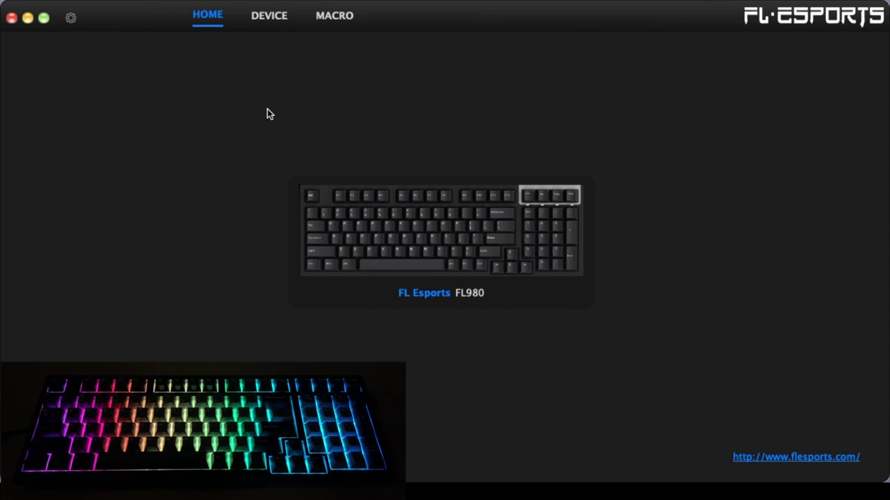
# Step: In the FL Esports software, open the FL980's lighting settings, choose the Static effect and enable Light Synchronize
pyautogui.click(431, 256)
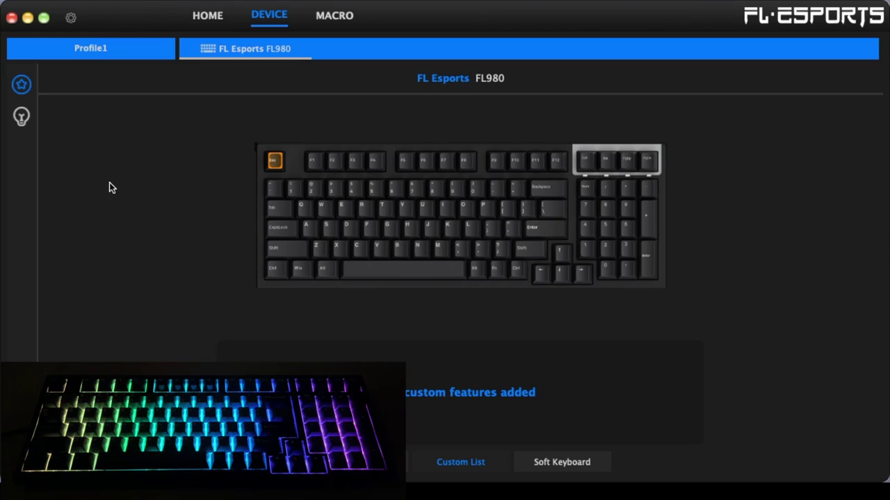
pyautogui.click(21, 117)
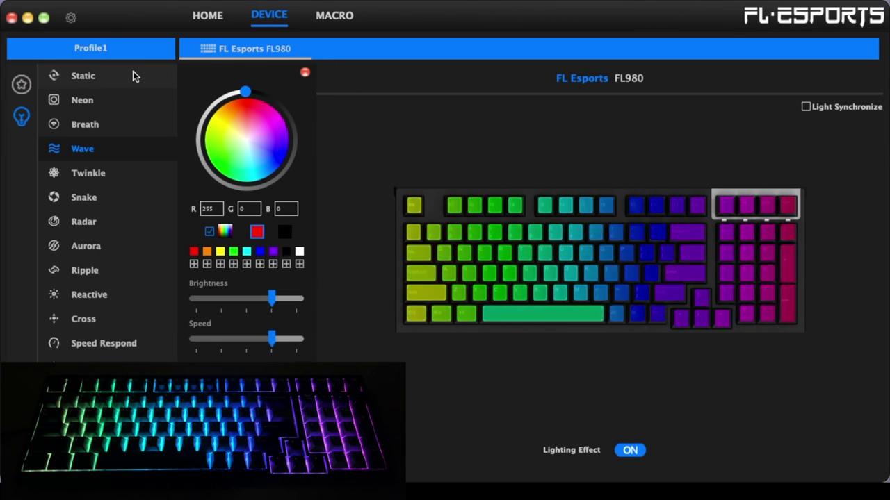
pyautogui.click(87, 76)
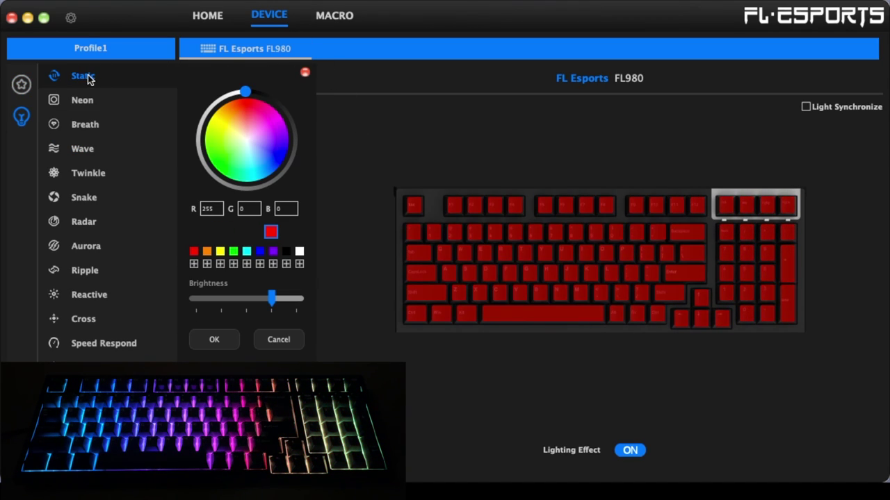
pyautogui.click(806, 108)
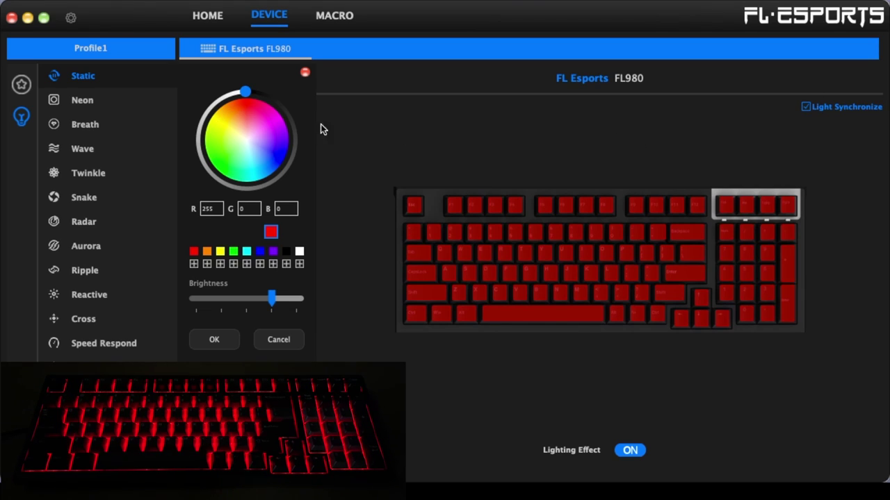
# Step: Try purple, green and other wheel colours on the Static effect, deny the screen-recording request, and darken the colour to RGB 71, 21, 18
pyautogui.click(278, 144)
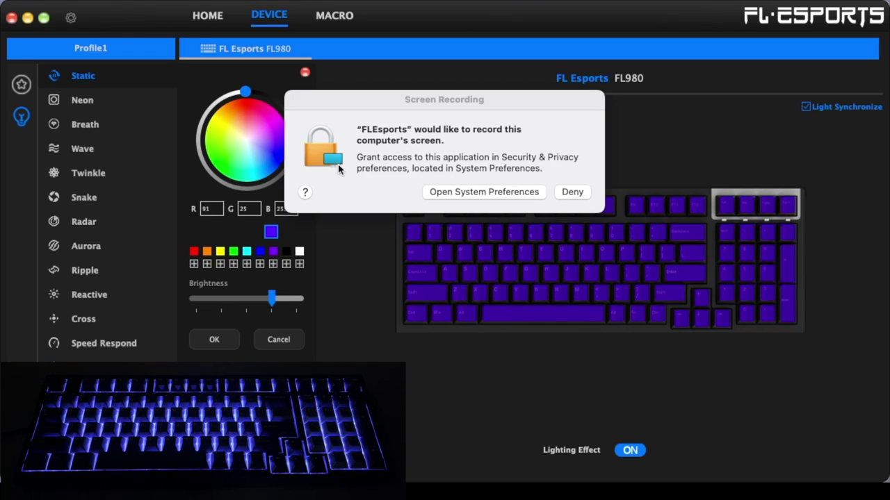
pyautogui.click(572, 191)
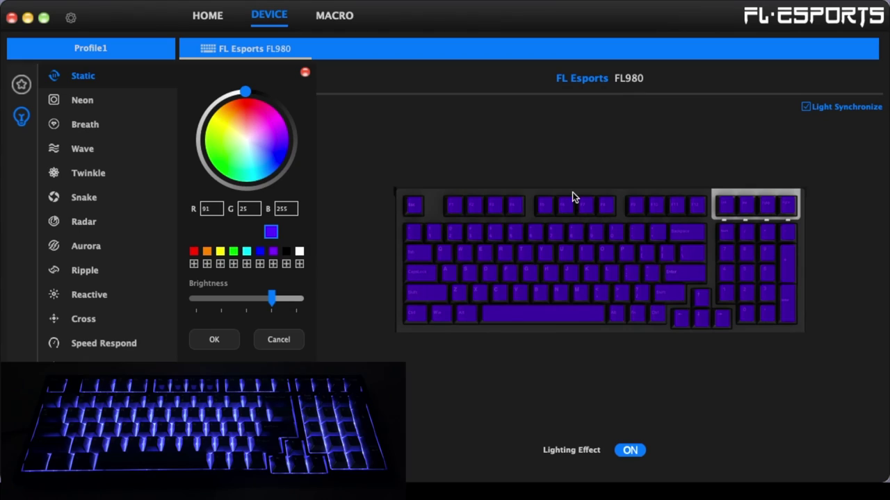
pyautogui.click(248, 159)
pyautogui.click(215, 157)
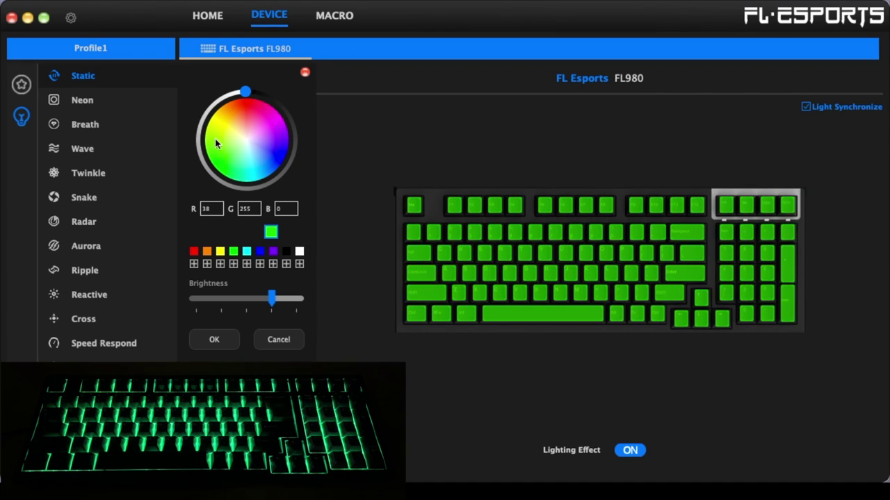
pyautogui.click(217, 138)
pyautogui.click(243, 116)
pyautogui.click(292, 145)
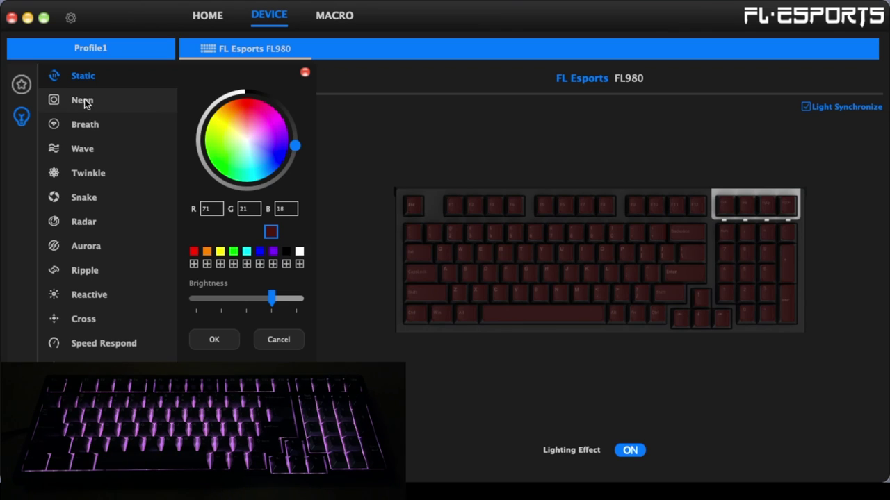
# Step: Preview the Neon, Breath, Wave, Twinkle, Snake and Radar lighting effects one after another on the keyboard
pyautogui.click(83, 99)
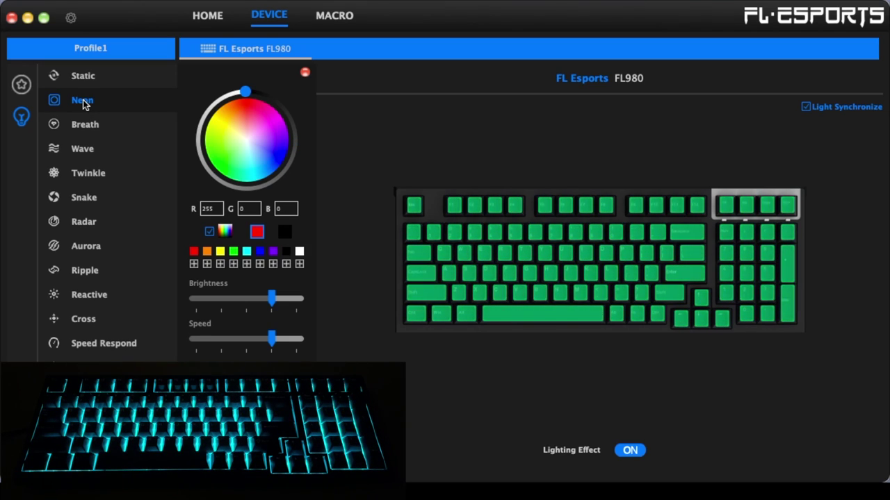
pyautogui.click(84, 125)
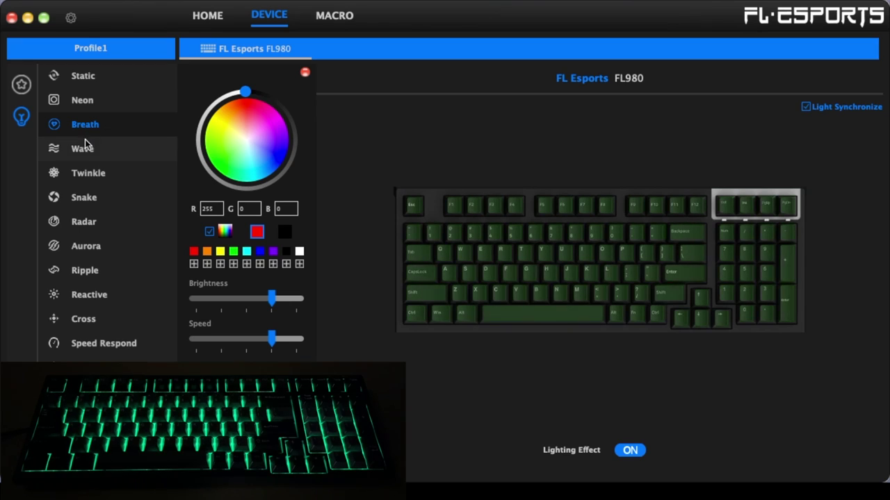
pyautogui.click(82, 150)
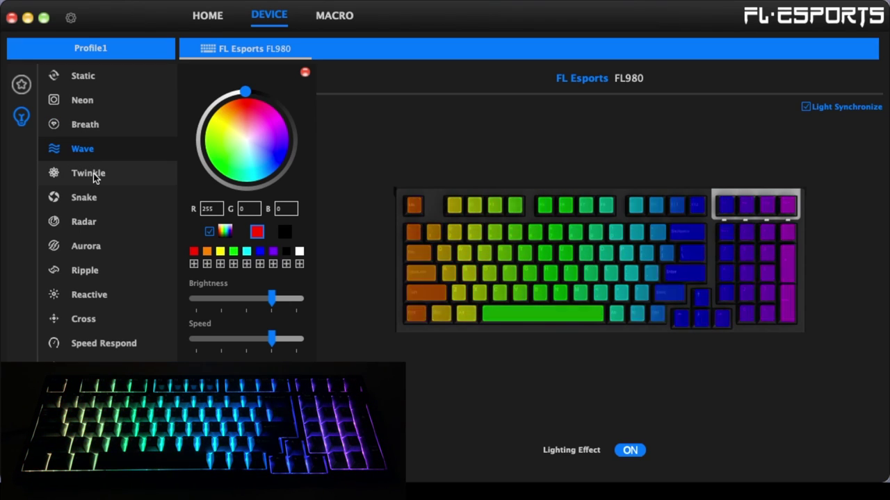
pyautogui.click(94, 173)
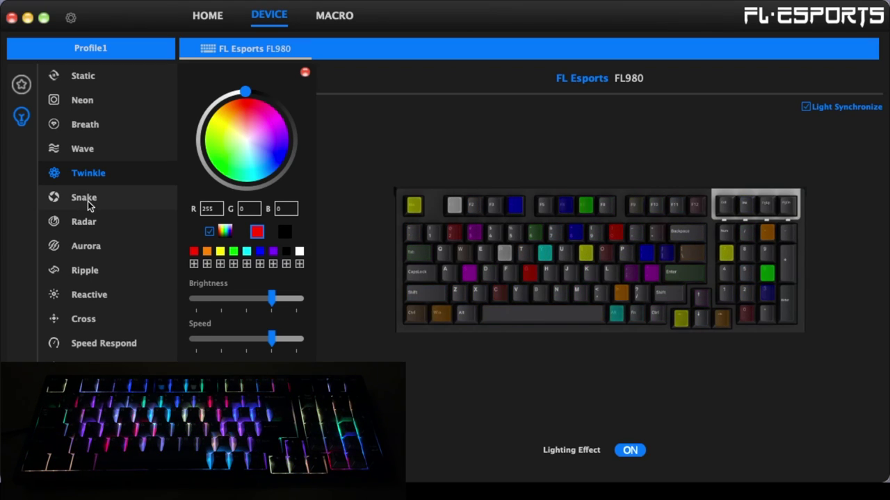
pyautogui.click(88, 203)
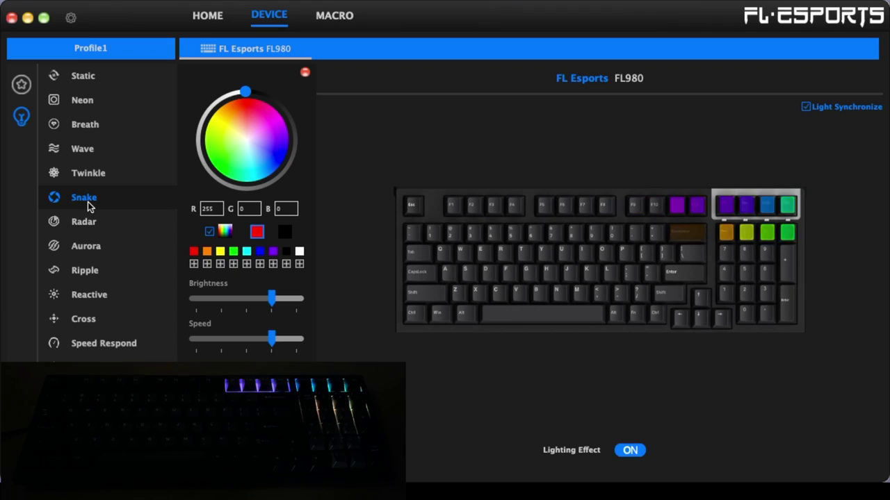
pyautogui.click(88, 224)
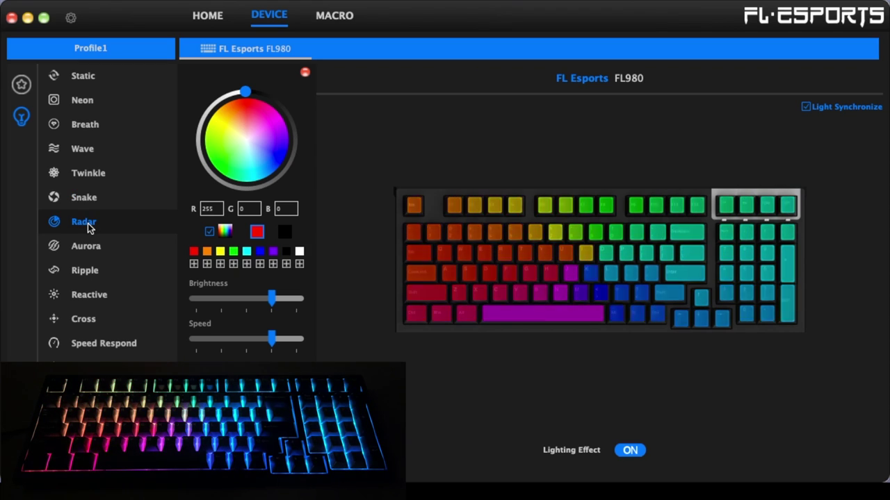
# Step: Preview the Aurora, Ripple, Reactive, Cross and Speed Respond lighting effects one after another
pyautogui.click(88, 250)
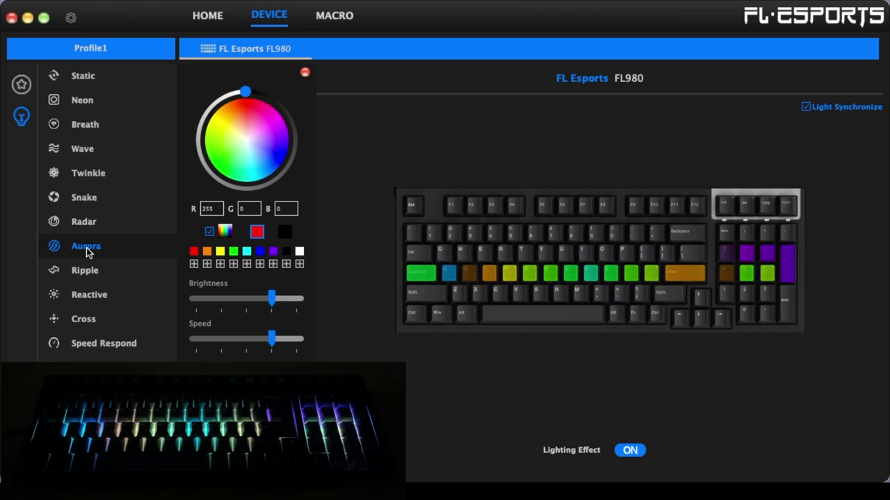
pyautogui.click(87, 275)
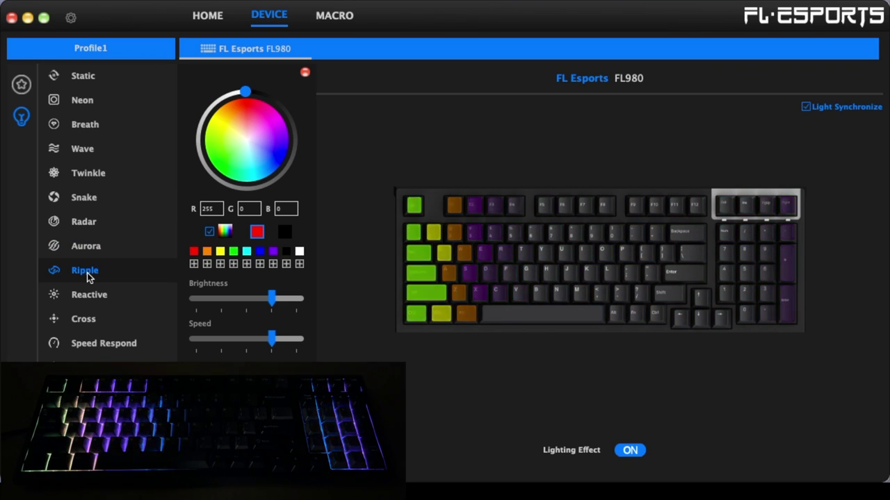
pyautogui.click(94, 294)
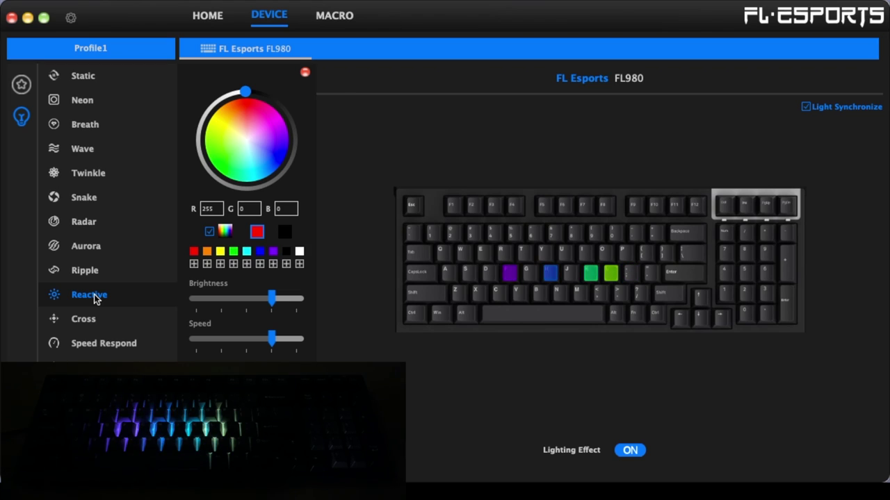
pyautogui.click(93, 319)
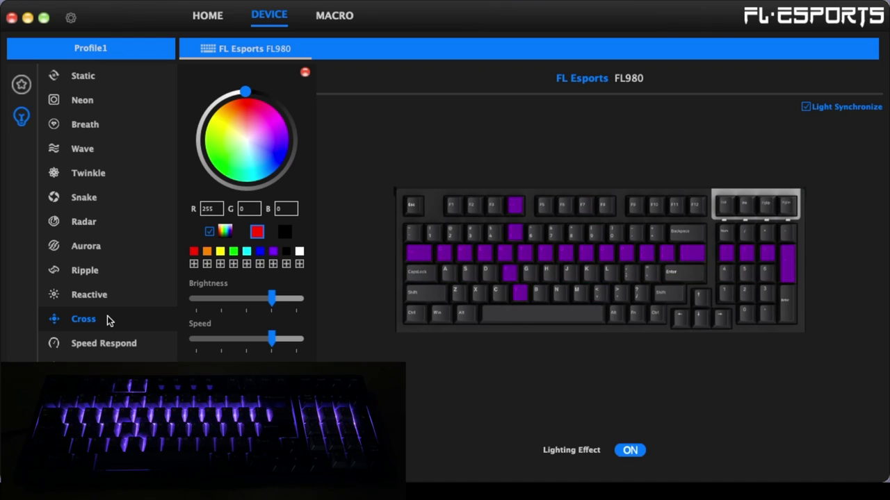
pyautogui.click(96, 351)
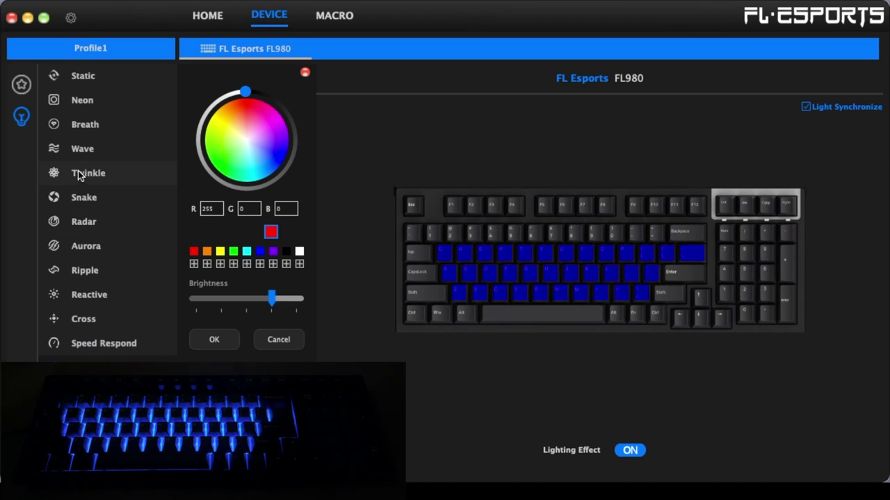
# Step: Apply the Radar effect with green set to 27 and blue to 22, and lower its speed
pyautogui.click(91, 221)
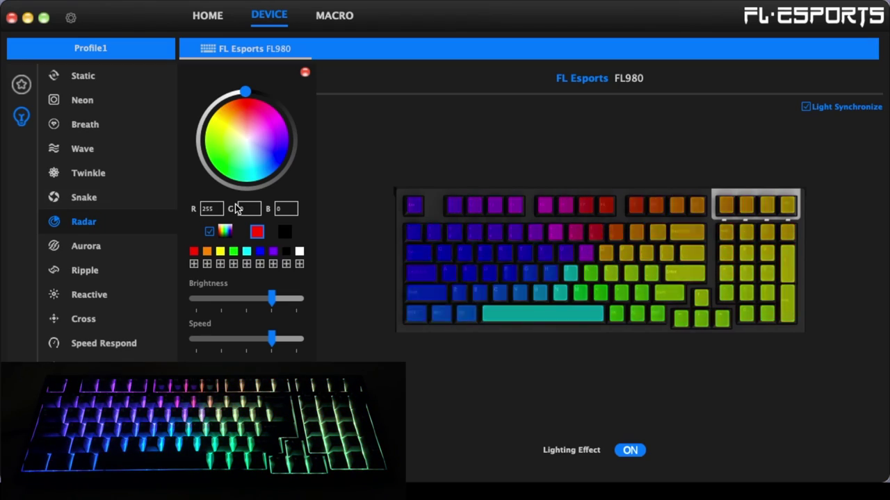
pyautogui.doubleClick(237, 209)
pyautogui.write('27')
pyautogui.press('Tab')
pyautogui.write('22')
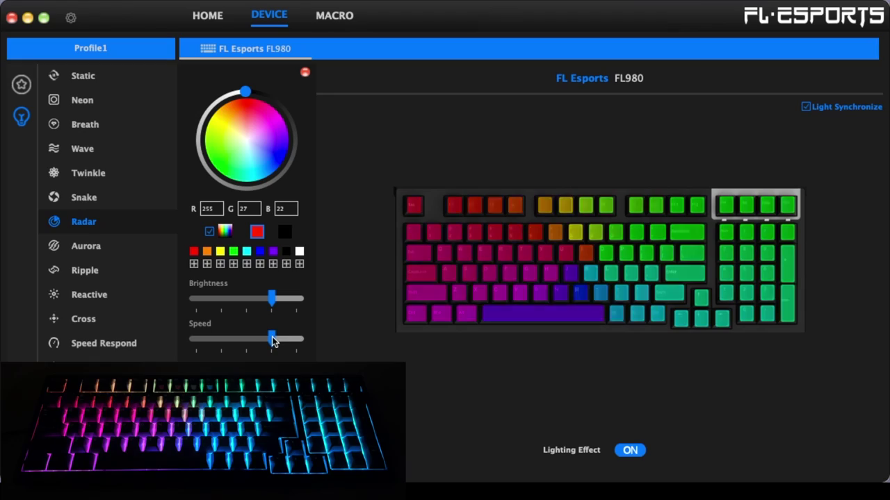
pyautogui.moveTo(272, 340); pyautogui.dragTo(198, 347)
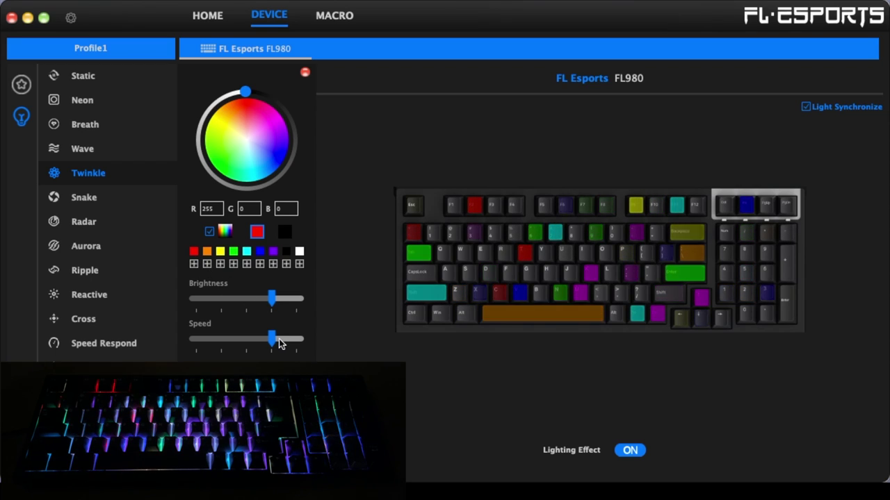
# Step: Test the Twinkle effect at maximum and minimum speed, and raise its brightness to maximum
pyautogui.moveTo(272, 340); pyautogui.dragTo(341, 350)
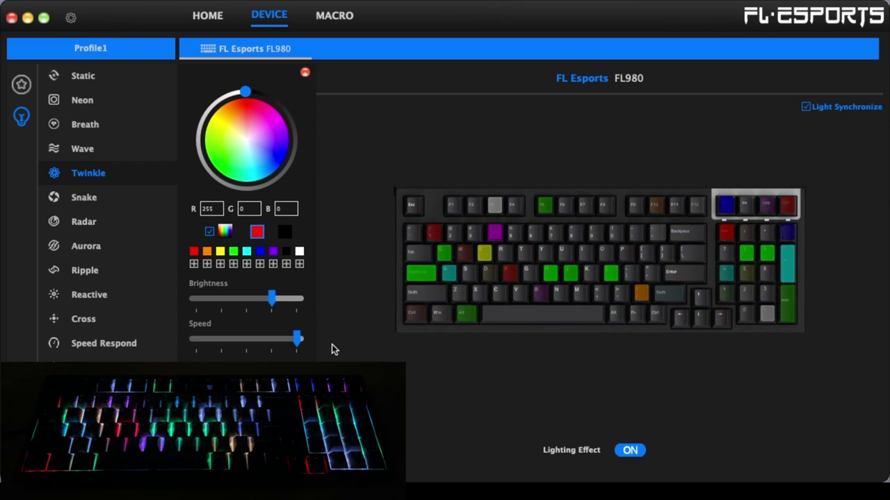
pyautogui.moveTo(295, 339); pyautogui.dragTo(205, 350)
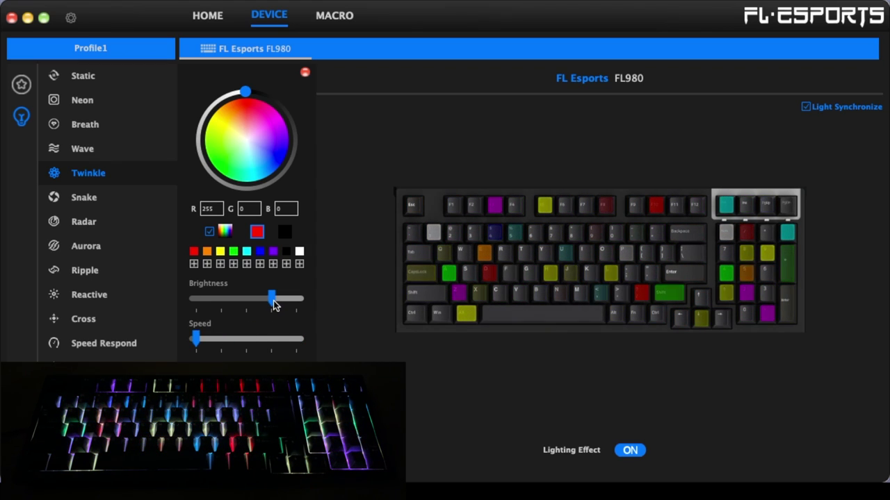
pyautogui.moveTo(272, 298); pyautogui.dragTo(328, 316)
# Step: Store red and blue as custom colour swatches, and darken the selected blue to RGB 21, 6, 191
pyautogui.click(234, 265)
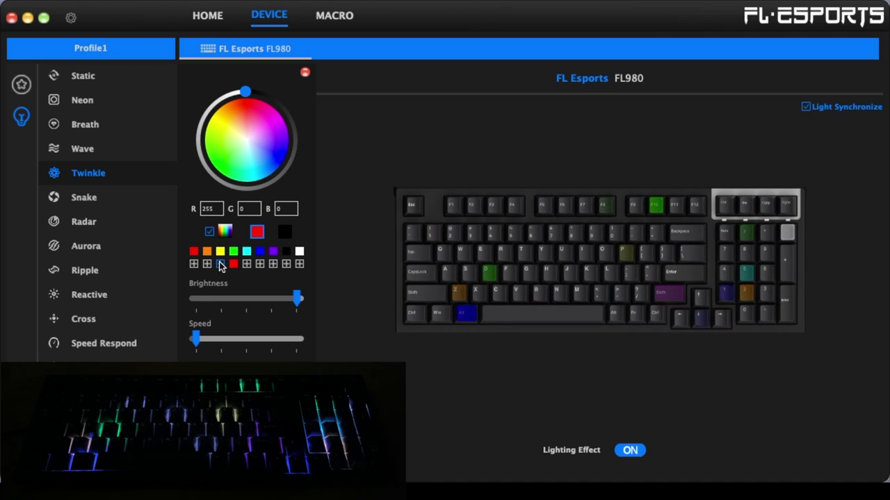
pyautogui.click(277, 150)
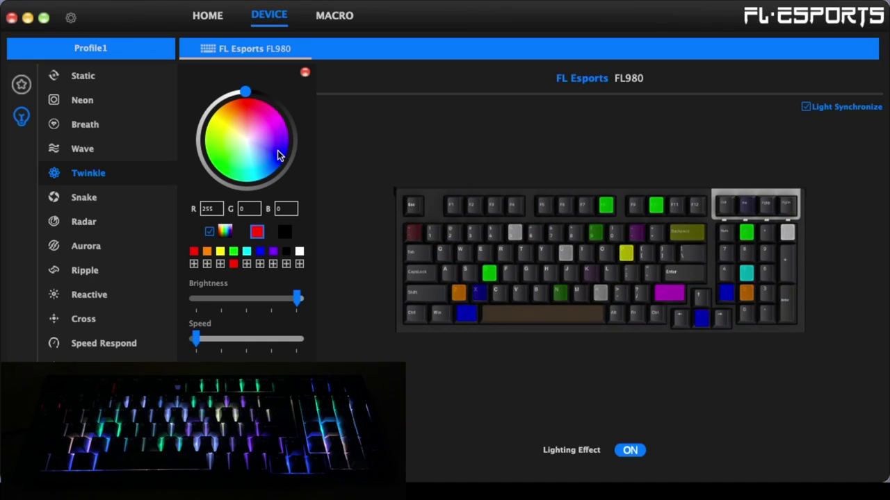
pyautogui.click(273, 264)
pyautogui.moveTo(245, 92); pyautogui.dragTo(192, 133)
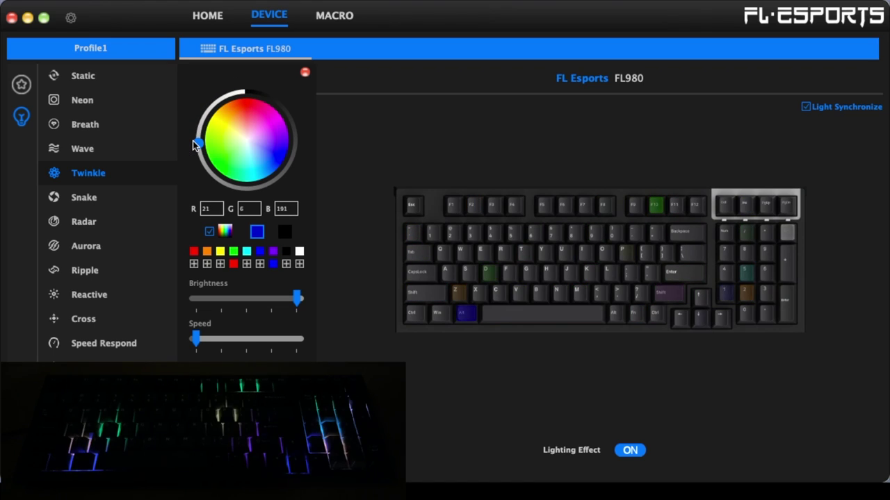
# Step: In the Custom effect's Alphabets layout, raise the brightness to maximum and recolour individual letter keys such as E from the colour wheel
pyautogui.moveTo(437, 247); pyautogui.dragTo(706, 298)
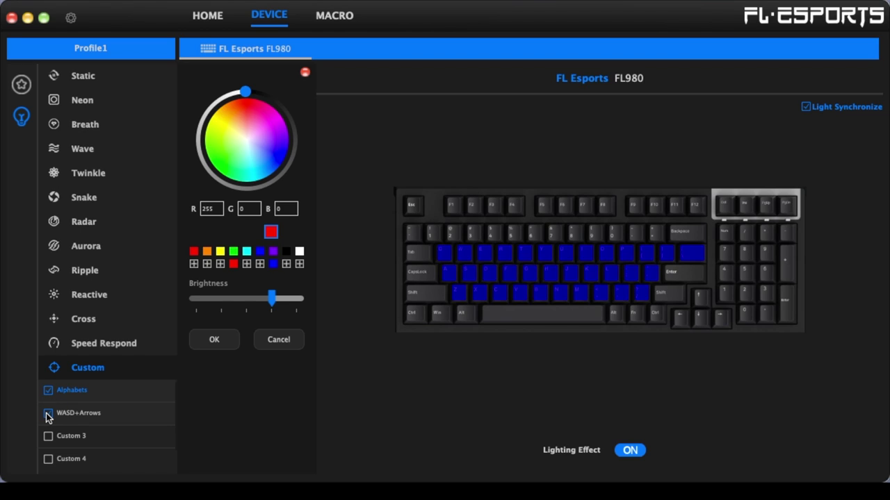
pyautogui.moveTo(271, 298); pyautogui.dragTo(297, 298)
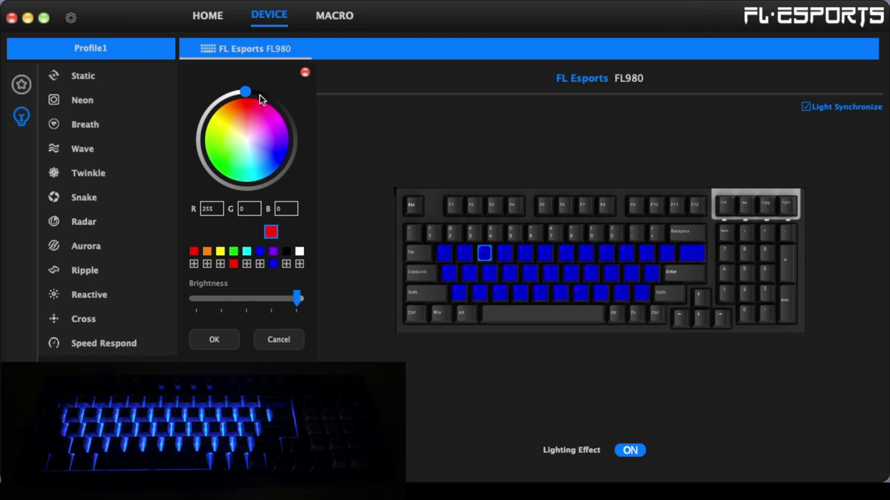
pyautogui.click(245, 106)
pyautogui.click(242, 100)
pyautogui.press('j')
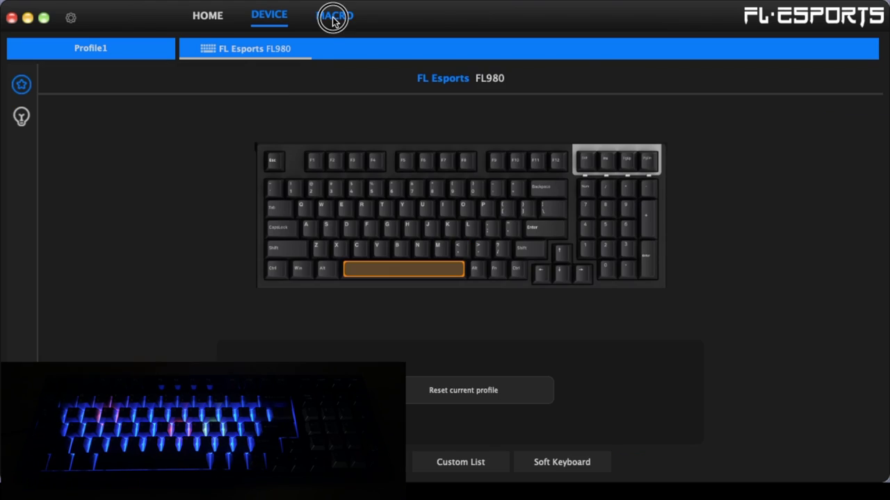
# Step: Open the macro editor
pyautogui.click(332, 17)
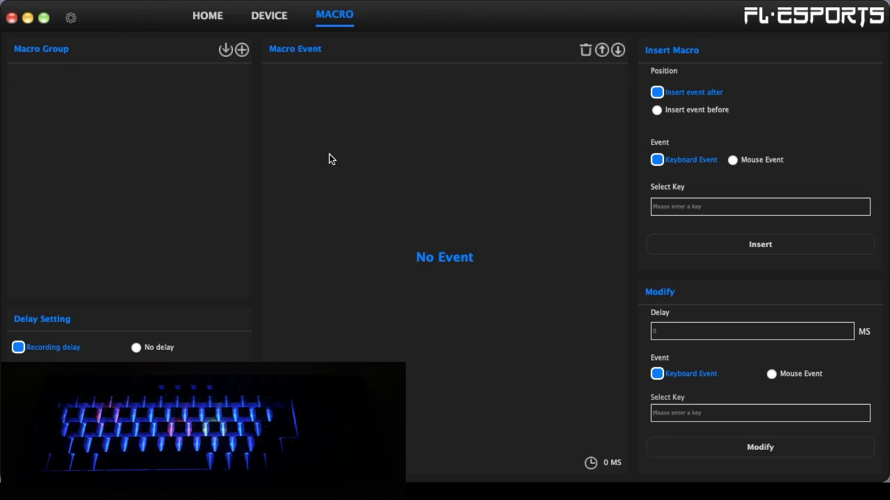